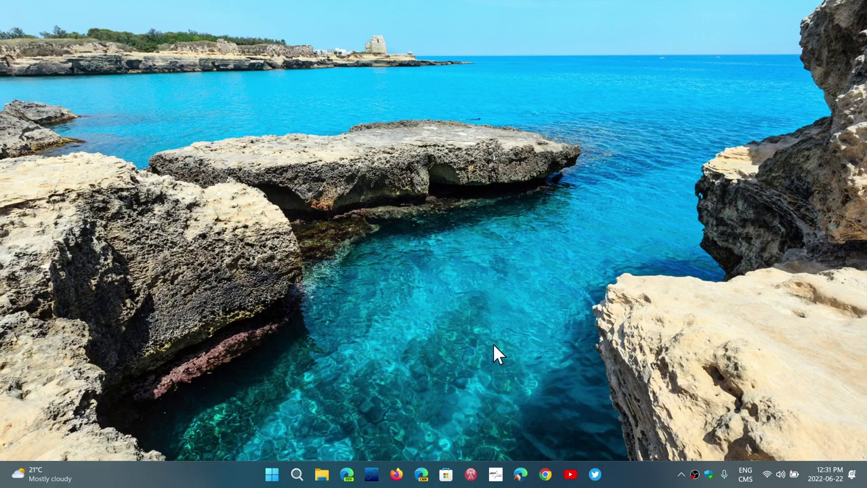
# Step: Open the Text cursor page of the Accessibility settings in Windows Settings
pyautogui.rightClick(273, 476)
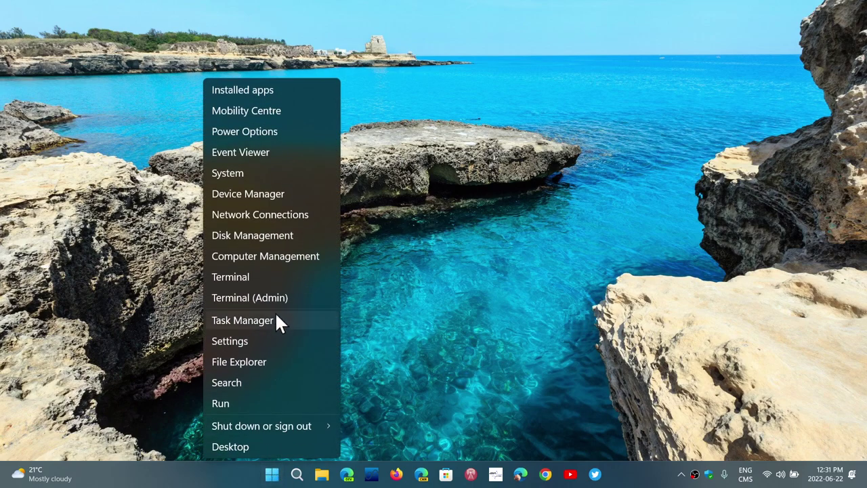
pyautogui.click(265, 343)
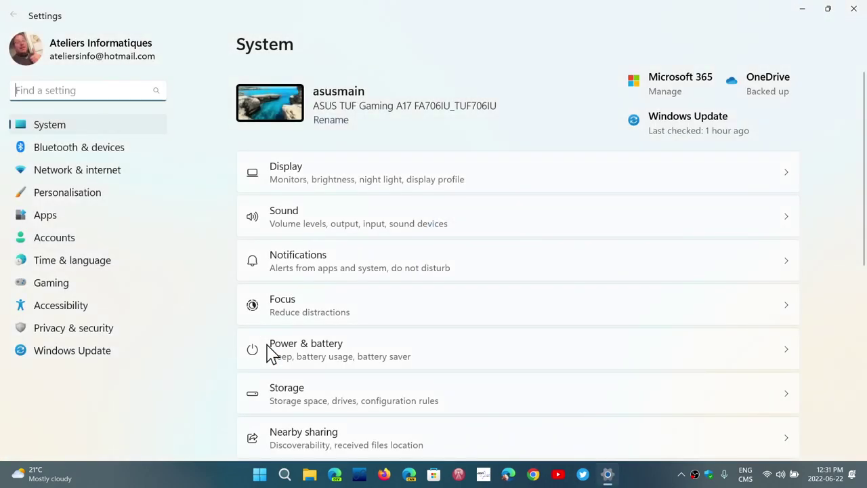
pyautogui.click(102, 306)
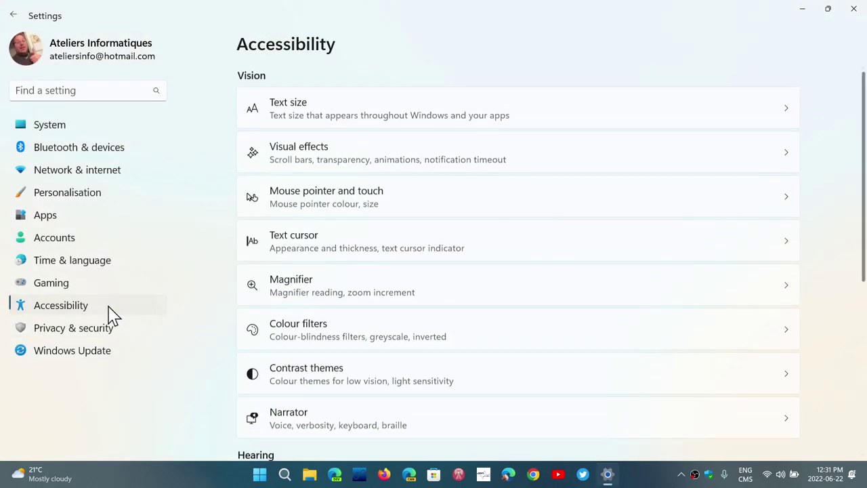
pyautogui.click(412, 245)
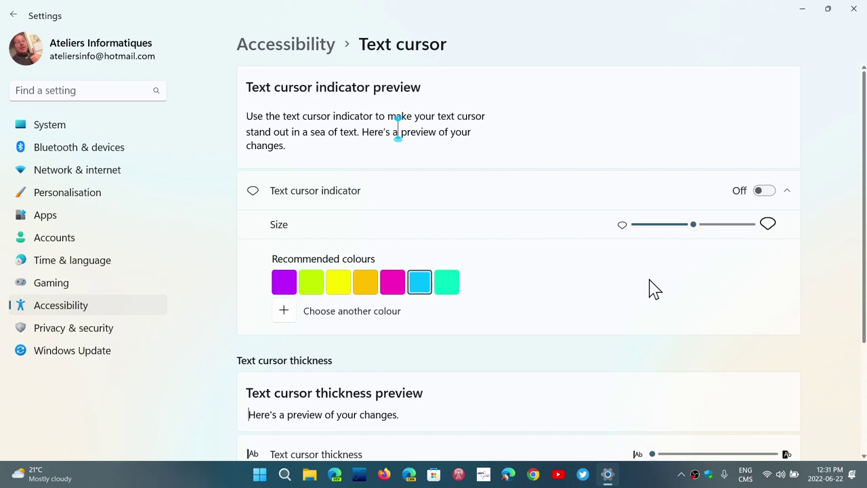
# Step: Raise the text cursor thickness to about the middle of its range
pyautogui.scroll(-2, 650, 288)
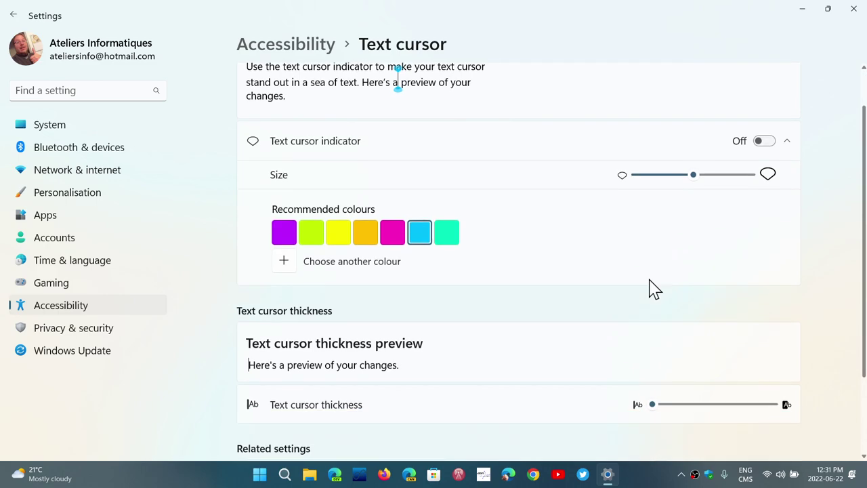
pyautogui.scroll(-3, 650, 287)
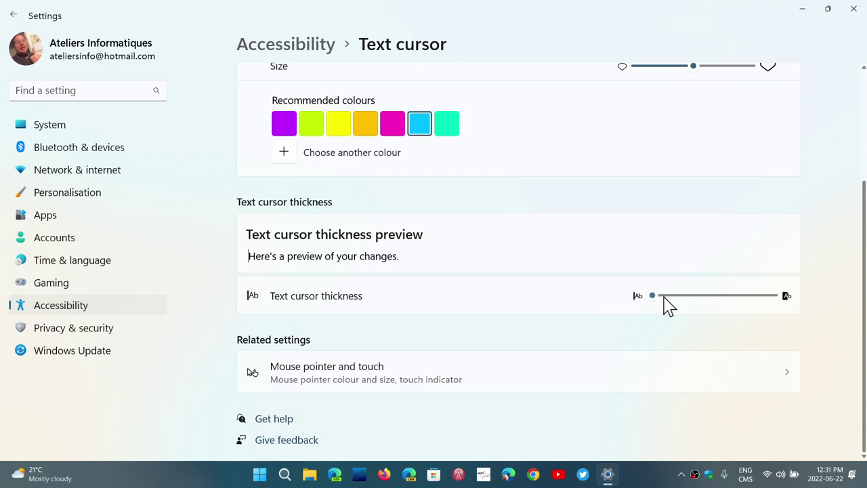
pyautogui.moveTo(656, 298); pyautogui.dragTo(706, 302)
# Step: Try out the thicker cursor by entering "how big" in the settings search field and clearing the text
pyautogui.click(56, 92)
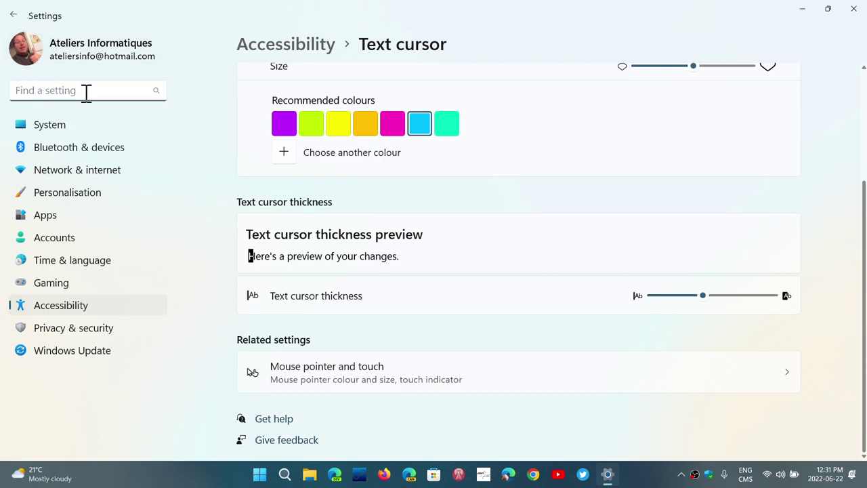
pyautogui.write('how big')
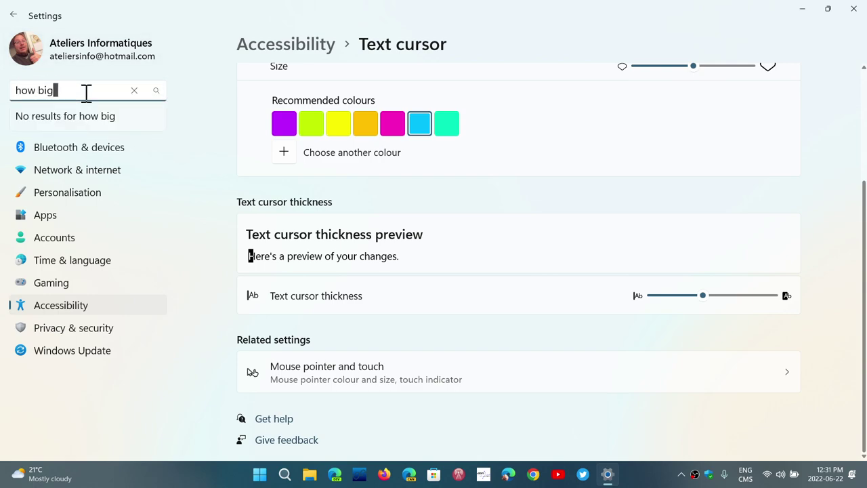
pyautogui.press('BackSpace')
pyautogui.press('BackSpace')
pyautogui.press('BackSpace')
pyautogui.press('BackSpace')
pyautogui.press('BackSpace')
pyautogui.press('BackSpace')
pyautogui.press('BackSpace')
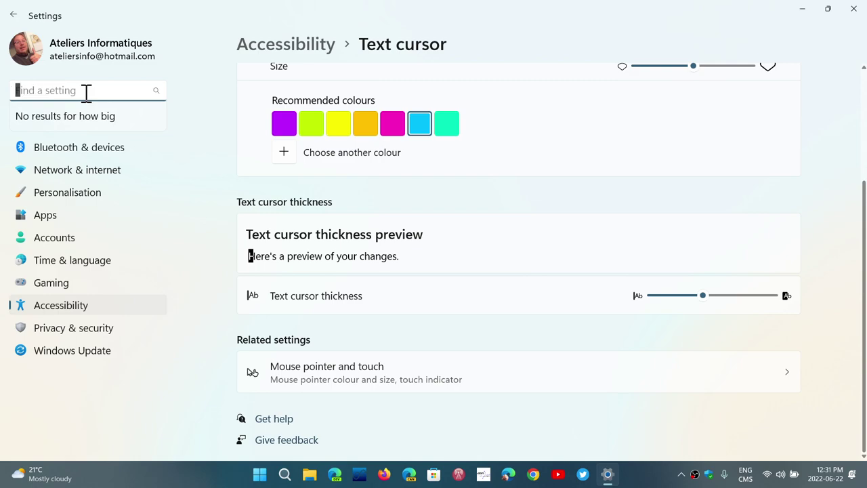
# Step: Set the text cursor thickness to its maximum and test it with "lllll" in the settings search field, clearing the text
pyautogui.click(704, 296)
pyautogui.moveTo(706, 298); pyautogui.dragTo(777, 299)
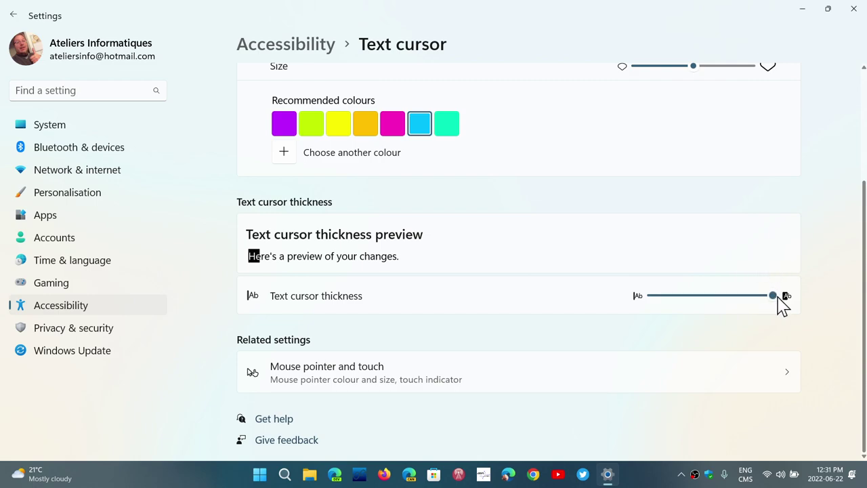
pyautogui.click(103, 90)
pyautogui.write('lllll')
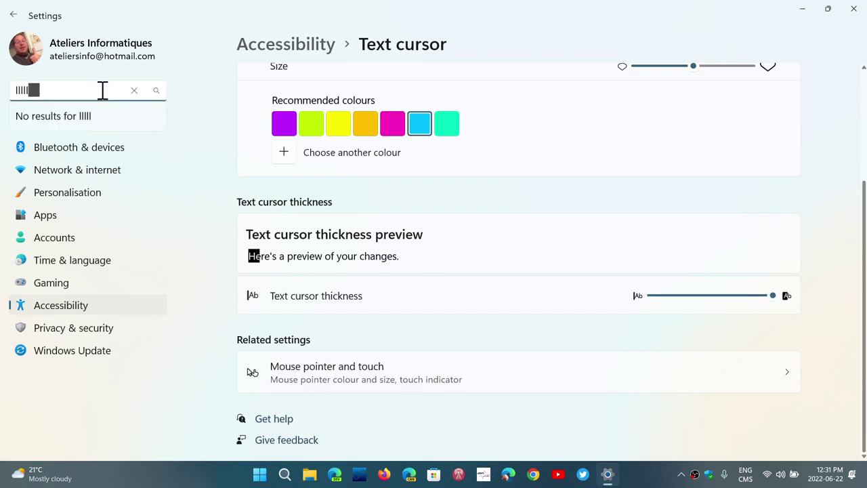
pyautogui.press('BackSpace')
pyautogui.press('BackSpace')
pyautogui.press('BackSpace')
pyautogui.press('BackSpace')
pyautogui.press('BackSpace')
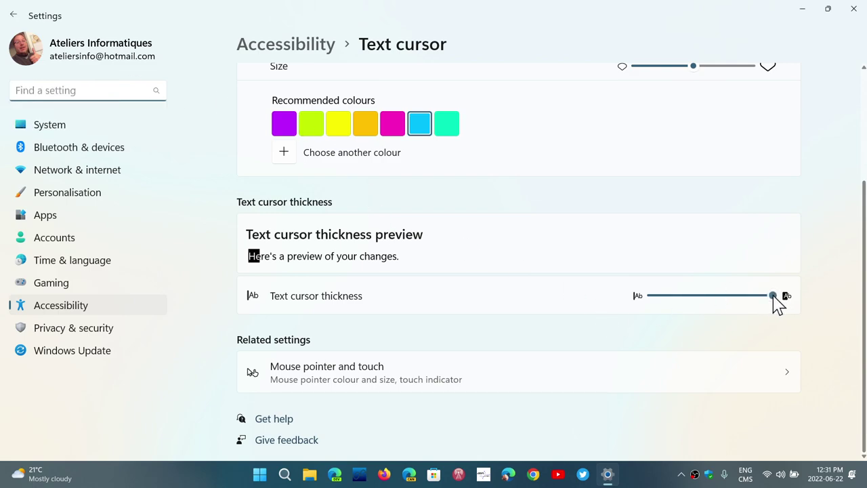
# Step: Set the text cursor thickness to its minimum and turn on the text cursor indicator, checking it in the settings search field
pyautogui.moveTo(773, 303); pyautogui.dragTo(629, 305)
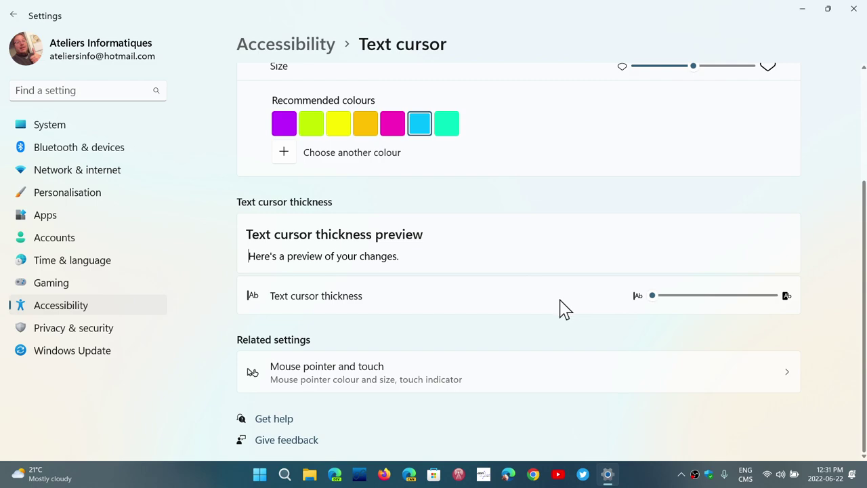
pyautogui.scroll(2, 559, 332)
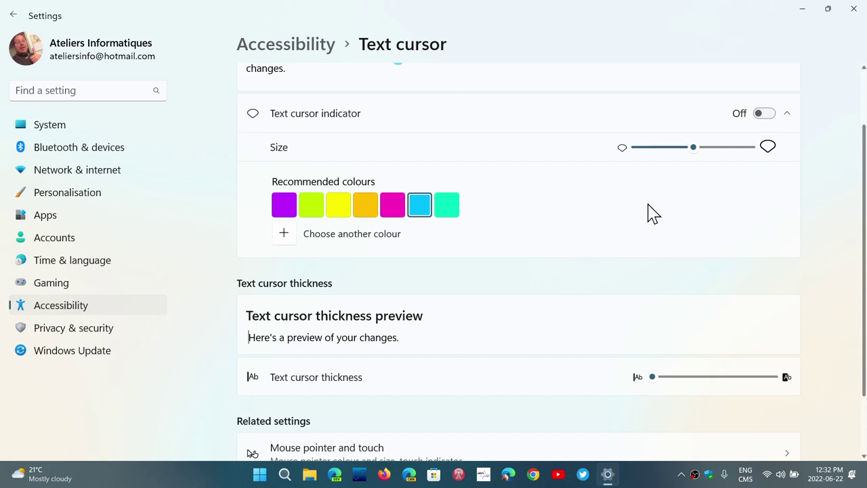
pyautogui.click(765, 113)
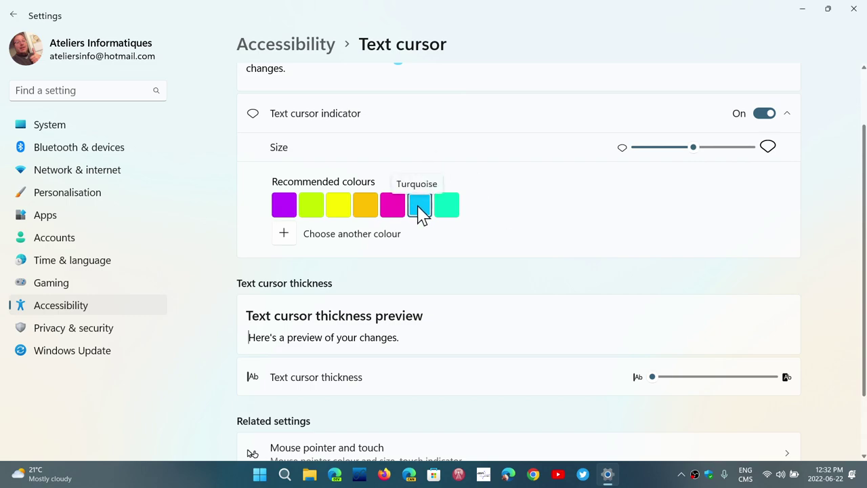
pyautogui.moveTo(694, 149)
pyautogui.mouseDown()
pyautogui.moveTo(673, 150)
pyautogui.moveTo(695, 159)
pyautogui.moveTo(693, 150)
pyautogui.mouseUp()
pyautogui.scroll(2, 617, 178)
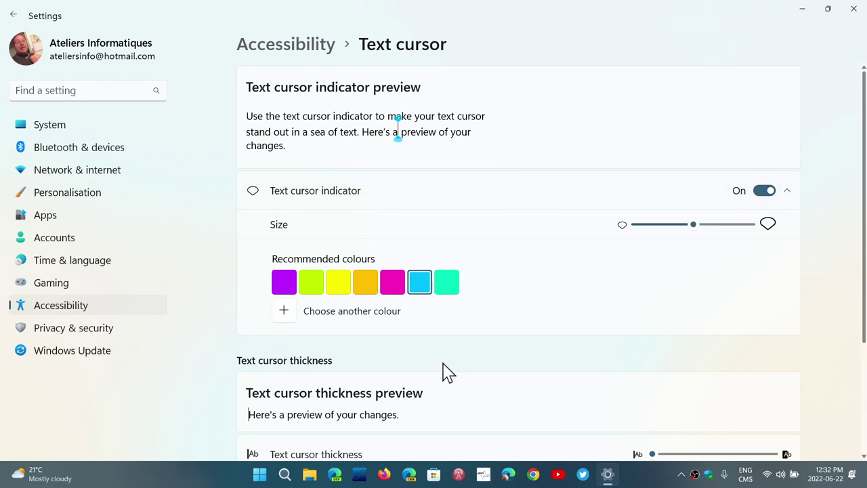
pyautogui.click(84, 89)
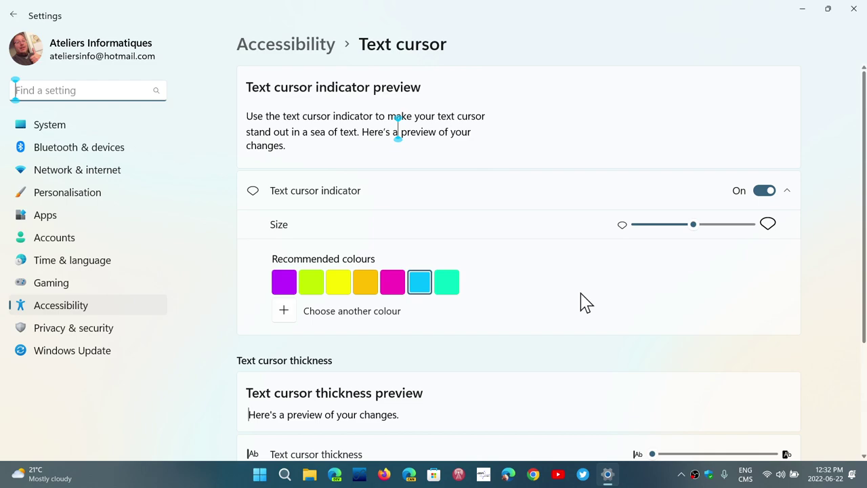
# Step: Set the text cursor thickness to about mid-range with the indicator on and check the cursor in the settings search field
pyautogui.scroll(-2, 582, 303)
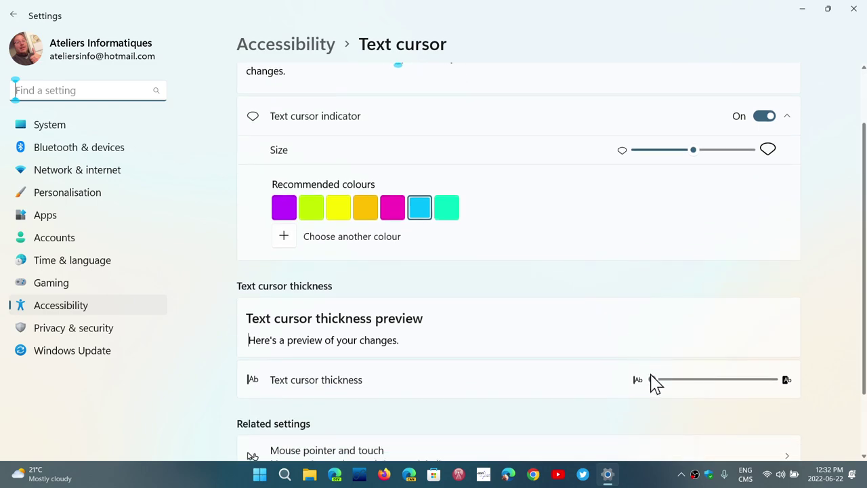
pyautogui.moveTo(656, 386); pyautogui.dragTo(700, 397)
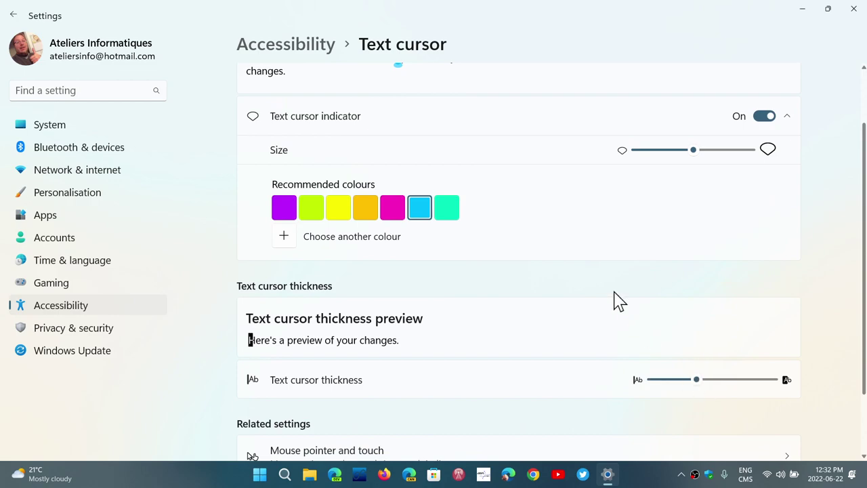
pyautogui.scroll(2, 616, 301)
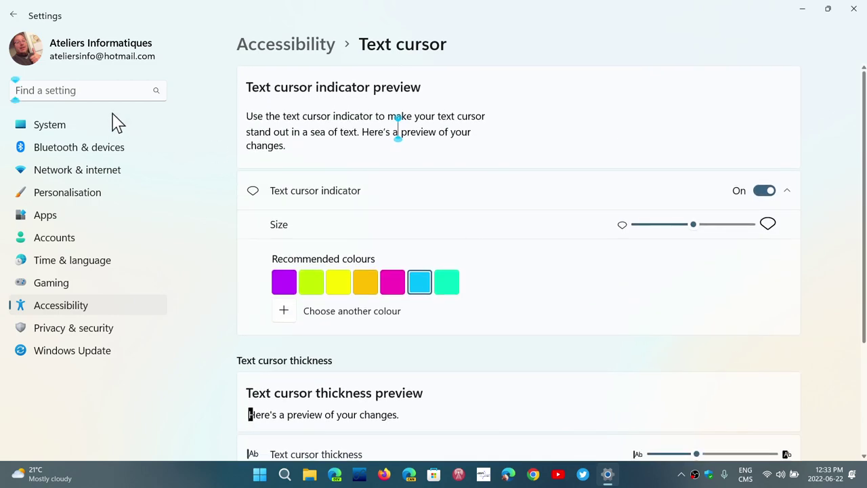
pyautogui.click(103, 89)
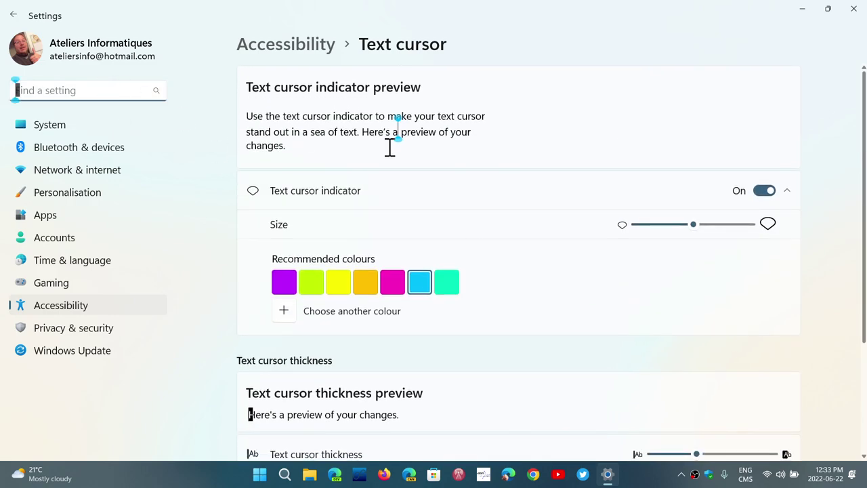
# Step: Set the text cursor indicator to its largest size and the recommended gold colour, checking each in the settings search field
pyautogui.moveTo(697, 232); pyautogui.dragTo(753, 235)
pyautogui.click(135, 89)
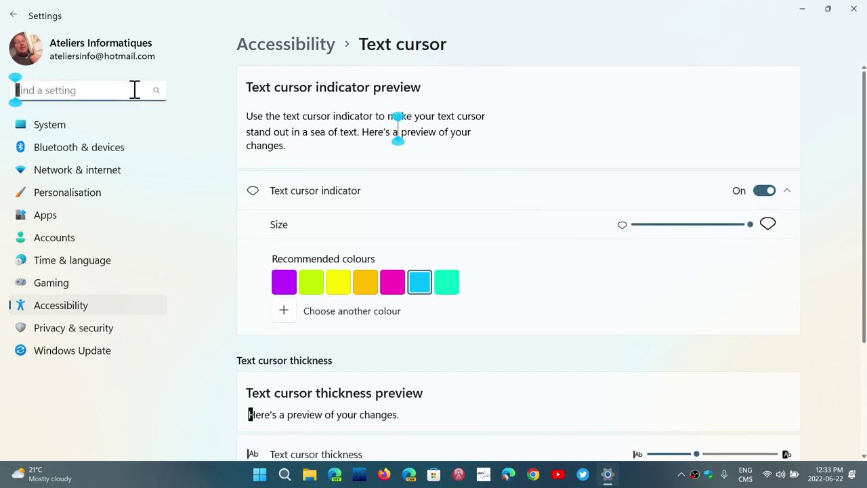
pyautogui.click(365, 290)
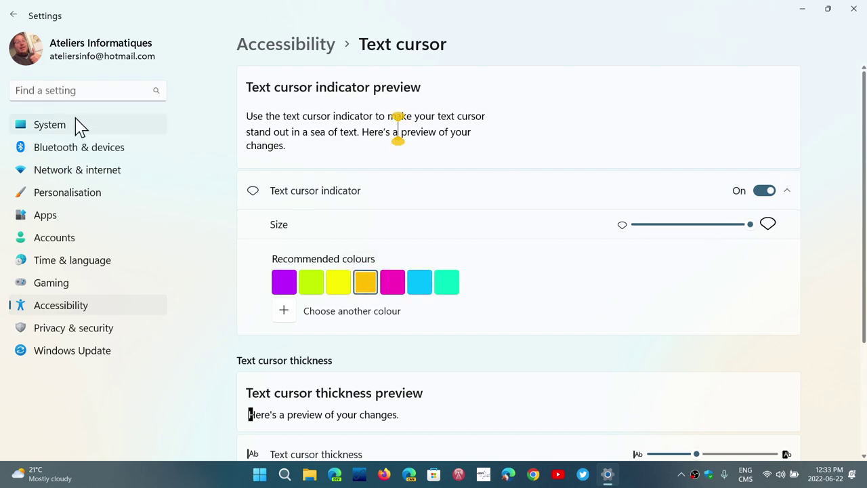
pyautogui.click(75, 92)
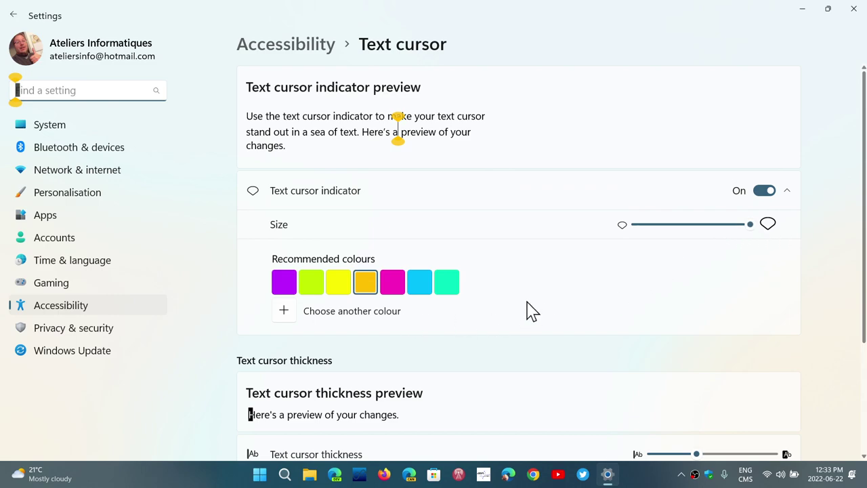
# Step: Choose a custom blue as the text cursor indicator colour
pyautogui.click(285, 313)
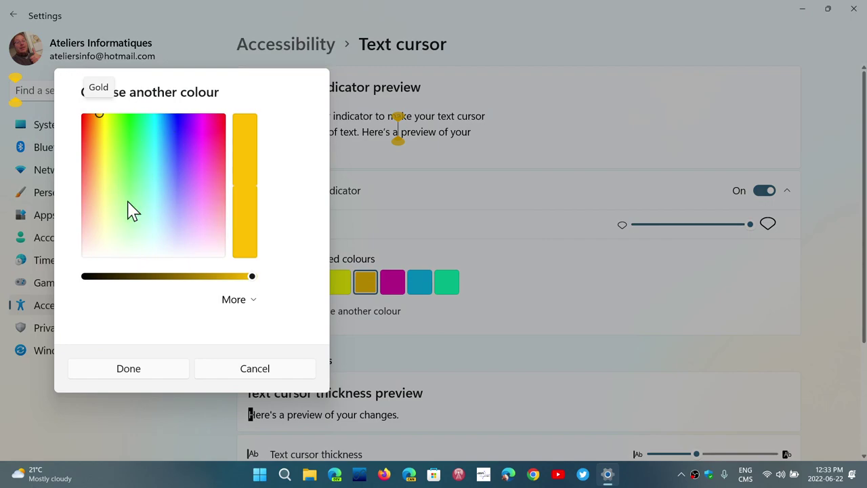
pyautogui.click(175, 125)
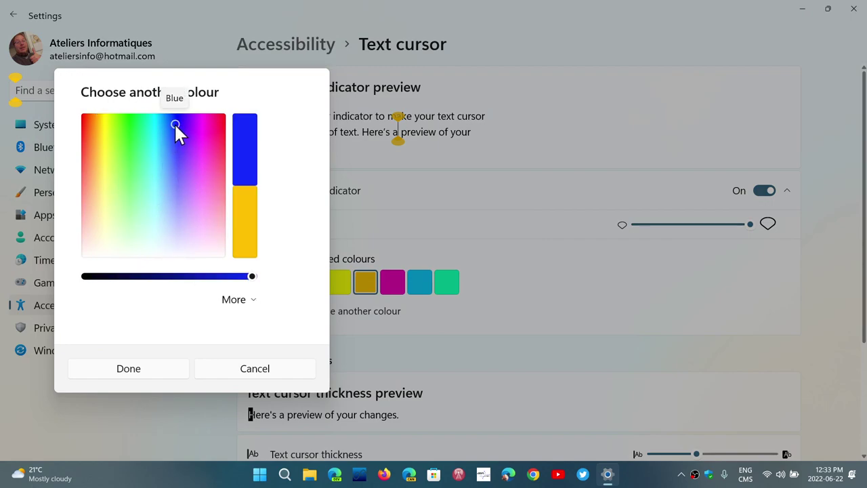
pyautogui.click(129, 369)
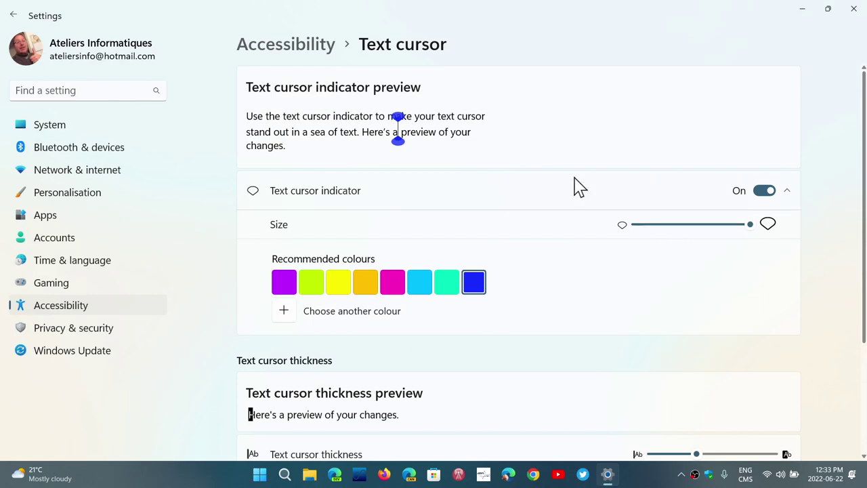
# Step: Set the indicator size to the middle of its range and test it with "write" in the settings search field, clearing the text
pyautogui.click(681, 227)
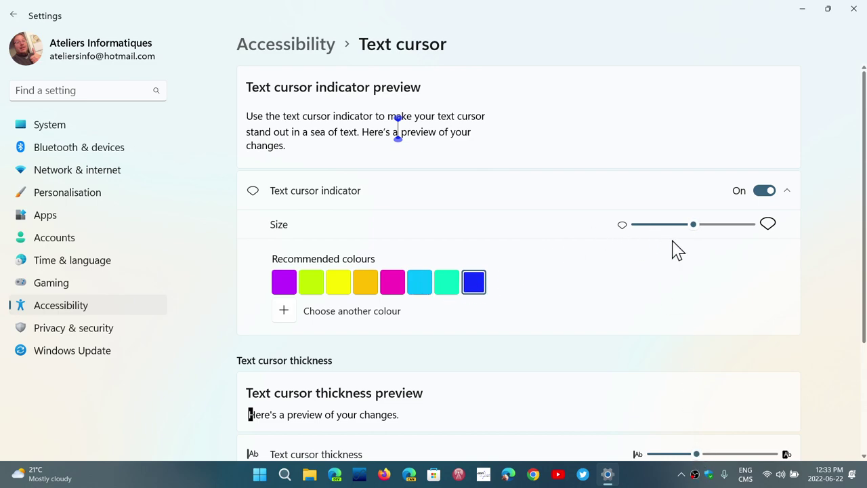
pyautogui.click(94, 90)
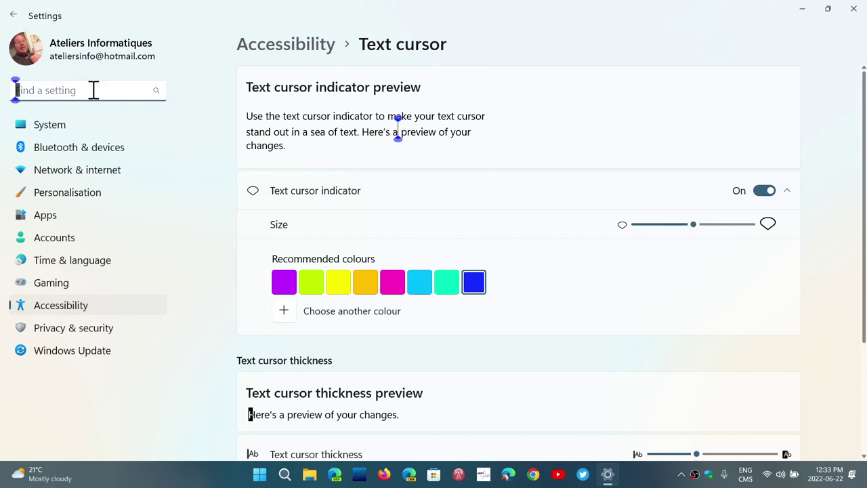
pyautogui.write('write')
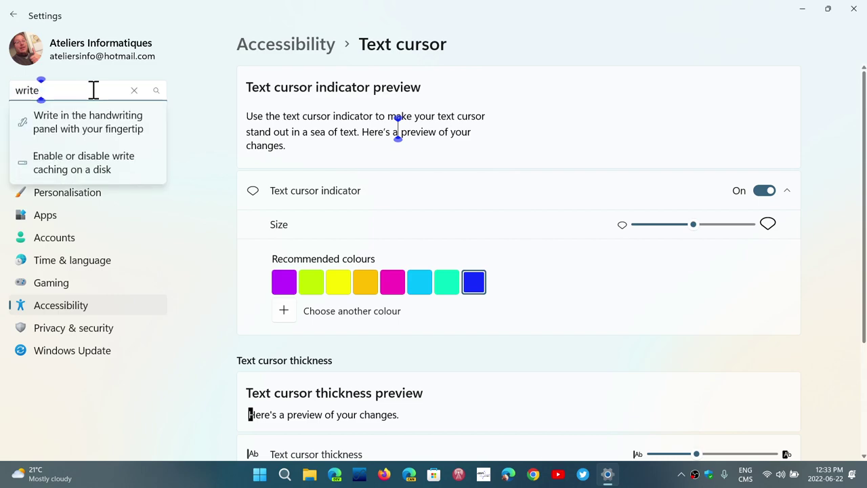
pyautogui.press('BackSpace')
pyautogui.press('BackSpace')
pyautogui.press('BackSpace')
pyautogui.press('BackSpace')
pyautogui.press('BackSpace')
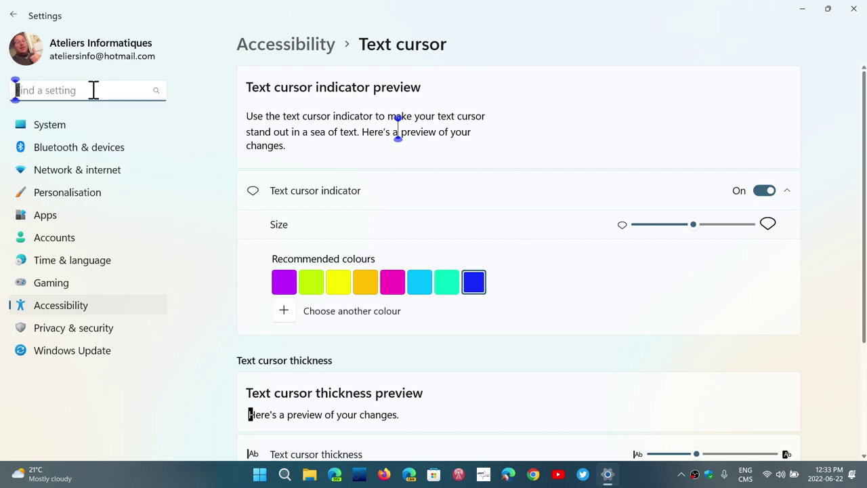
# Step: Switch to Microsoft Edge and test the cursor indicator in the Google search field with "s", clearing the letter
pyautogui.click(337, 478)
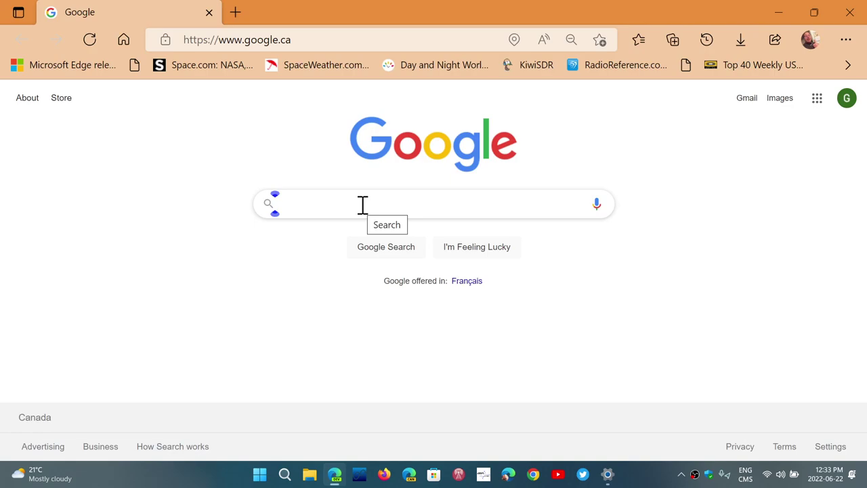
pyautogui.write('s')
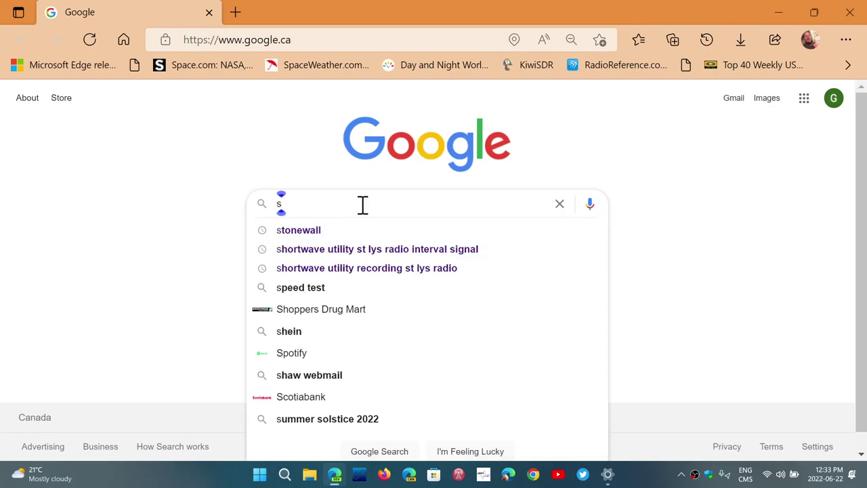
pyautogui.press('BackSpace')
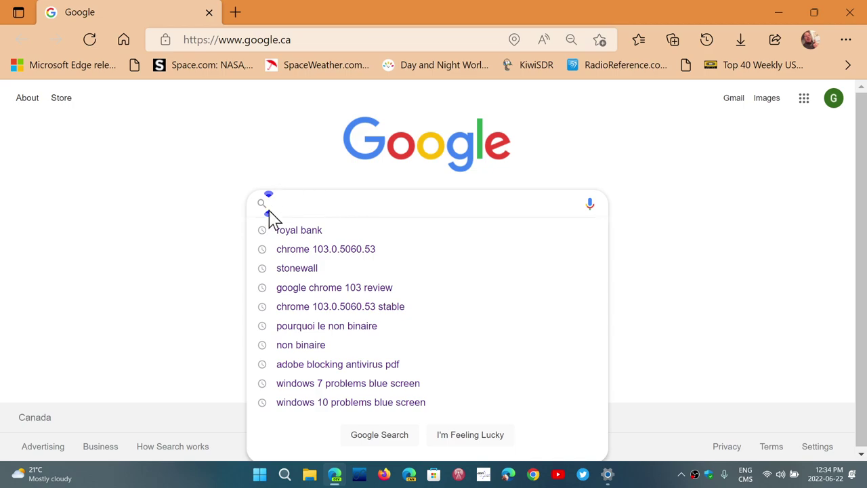
pyautogui.click(764, 304)
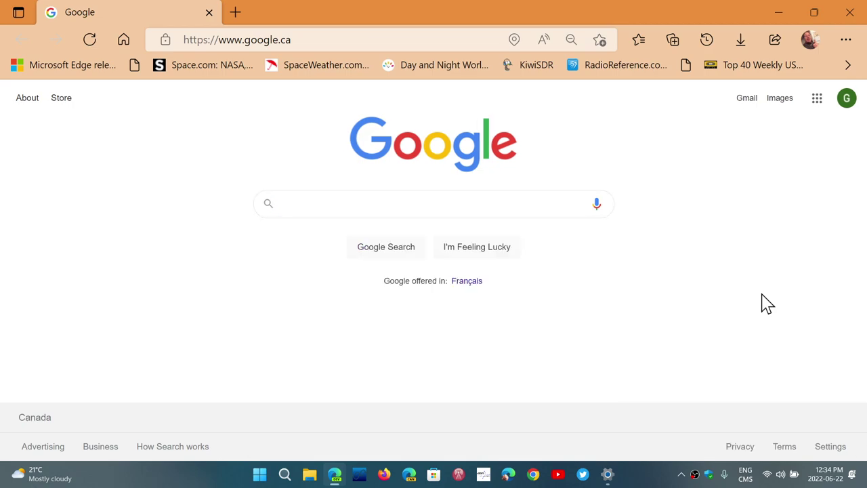
# Step: Close the browser window to return to the Text cursor settings and turn the text cursor indicator off
pyautogui.click(852, 13)
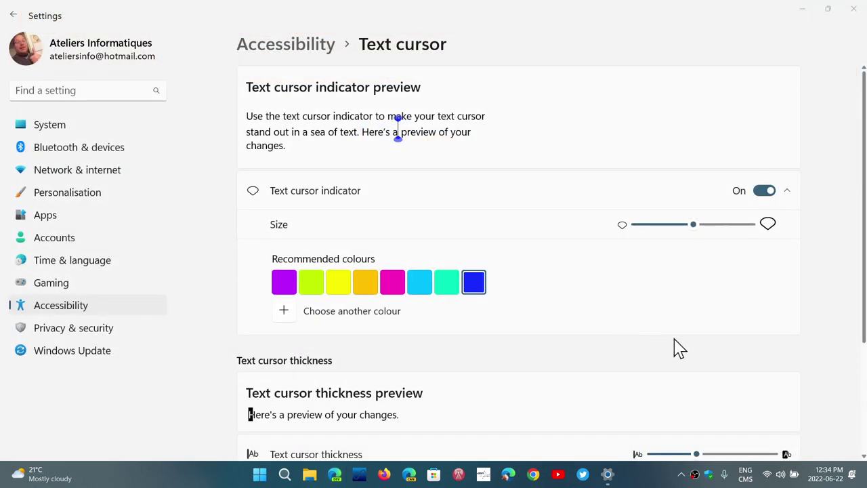
pyautogui.scroll(-2, 676, 346)
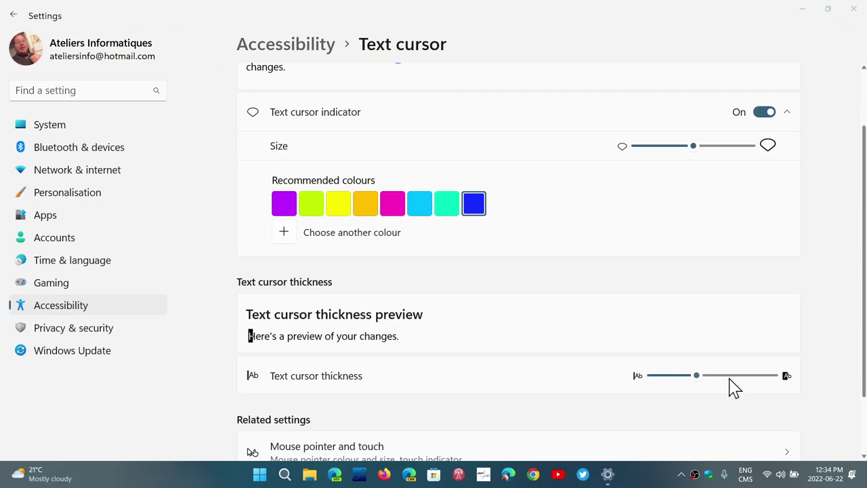
pyautogui.scroll(2, 681, 402)
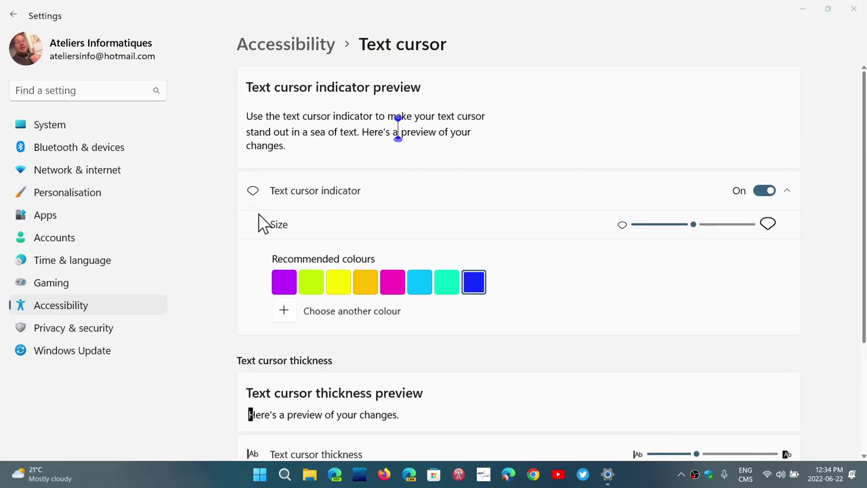
pyautogui.click(697, 227)
pyautogui.click(764, 194)
# Step: Set the text cursor thickness to the thinnest value of its range
pyautogui.scroll(-5, 598, 311)
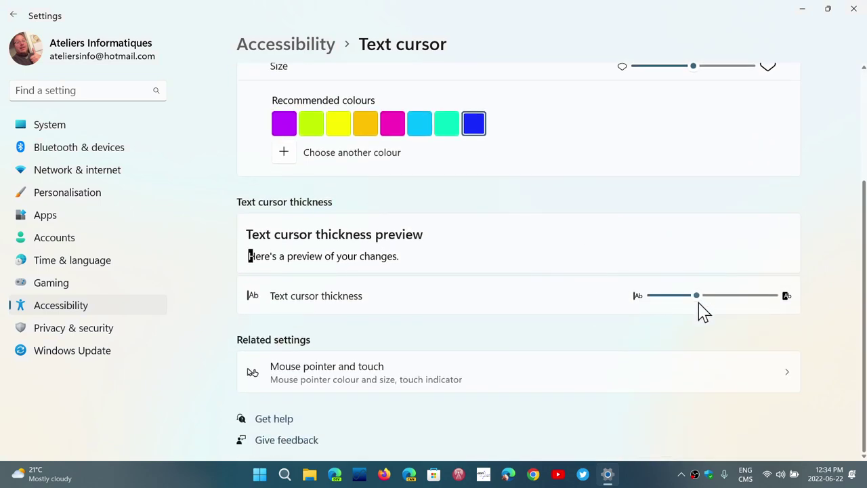
pyautogui.moveTo(699, 304); pyautogui.dragTo(640, 305)
pyautogui.scroll(5, 547, 272)
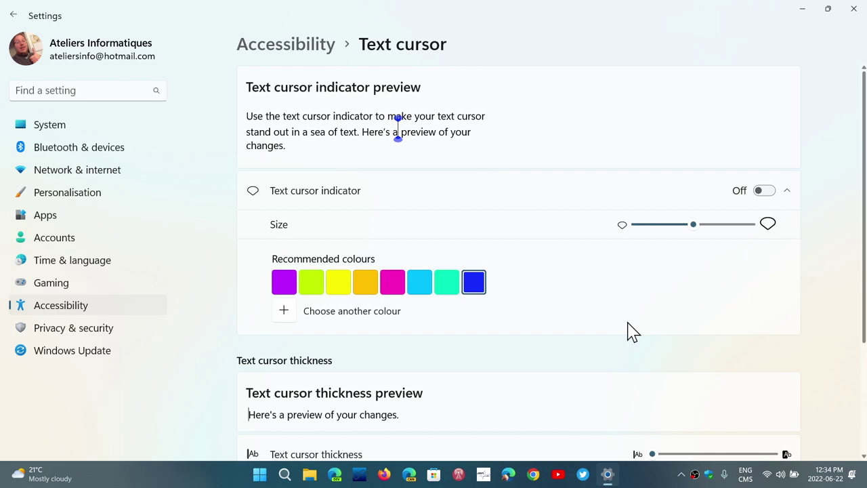
pyautogui.click(649, 482)
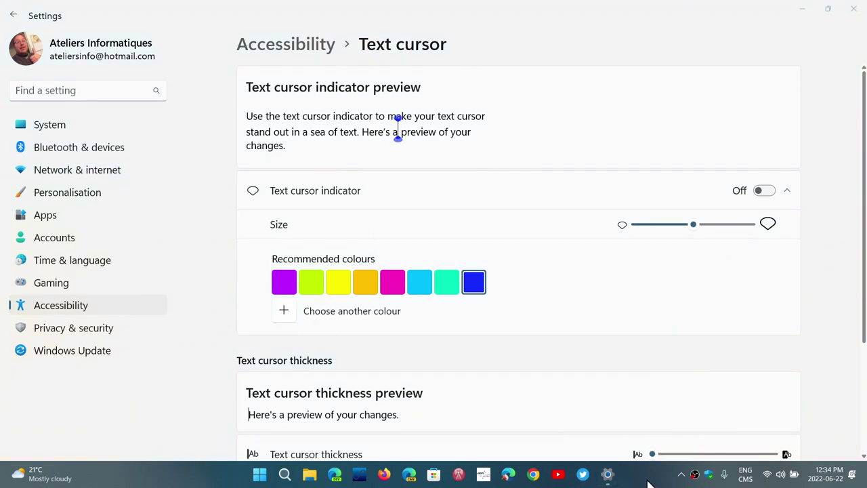